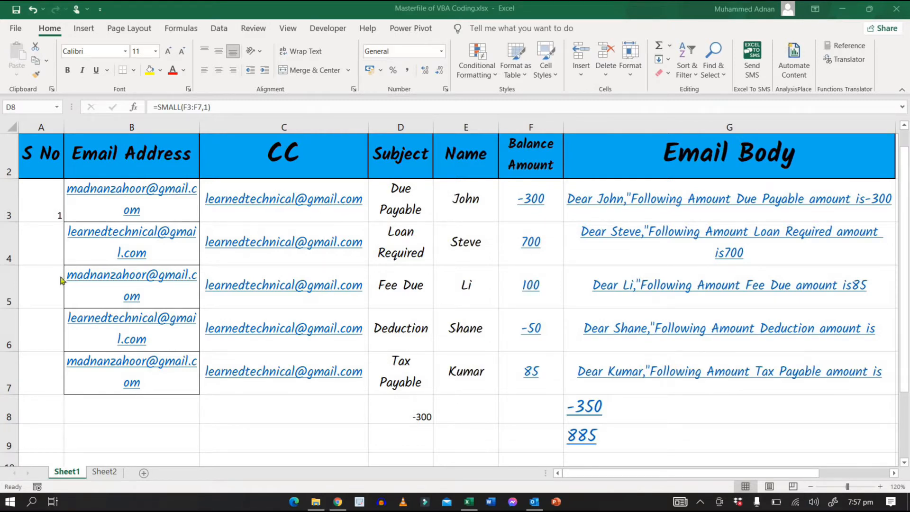
Step: Enter =IF(E4="","",ROW(2:2)) in A4 of the S No column and fill it down to A7
{"action": "left_click", "coordinate": [46, 248]}
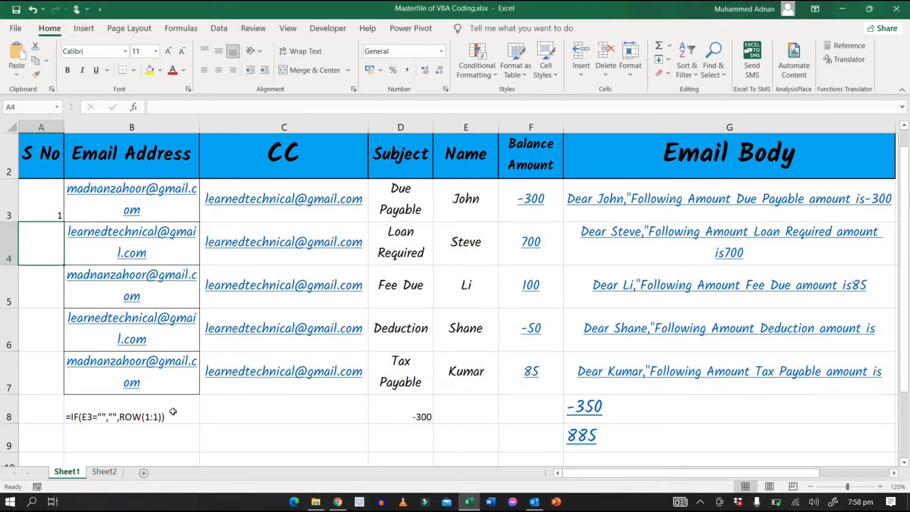
{"action": "type", "text": "="}
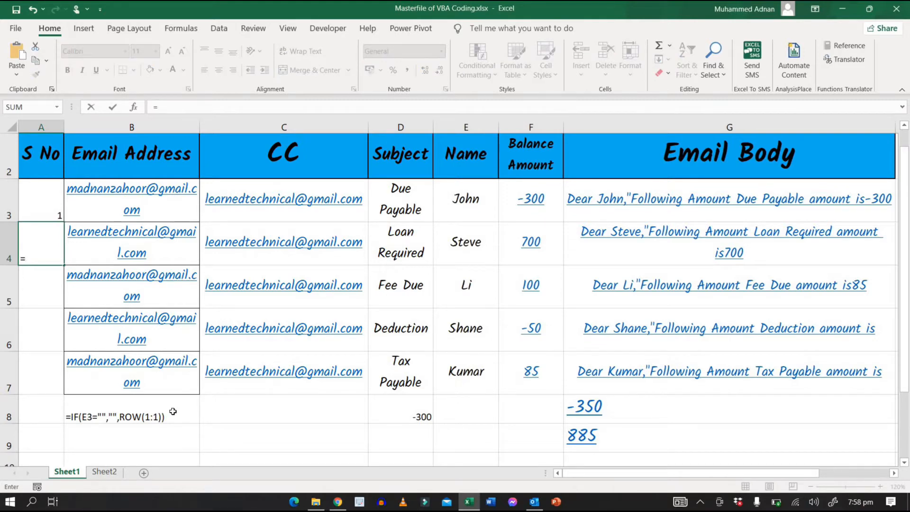
{"action": "type", "text": "if("}
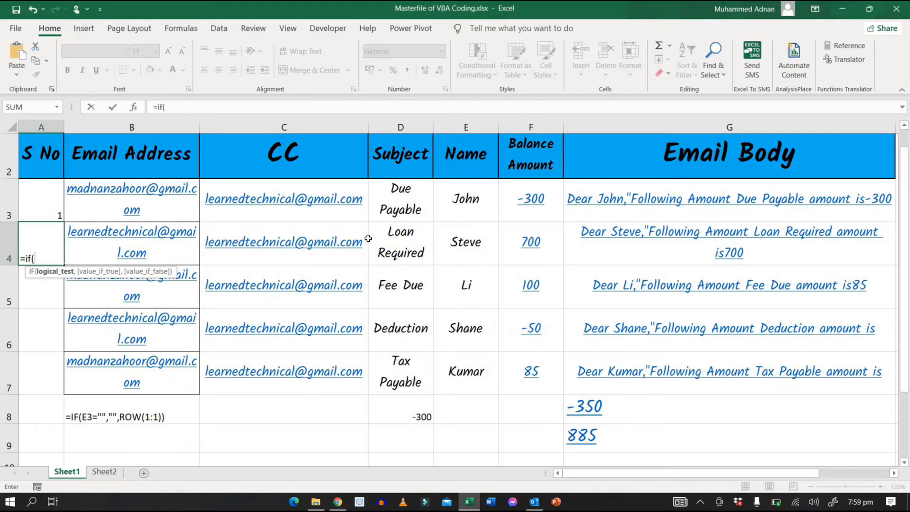
{"action": "left_click", "coordinate": [454, 242]}
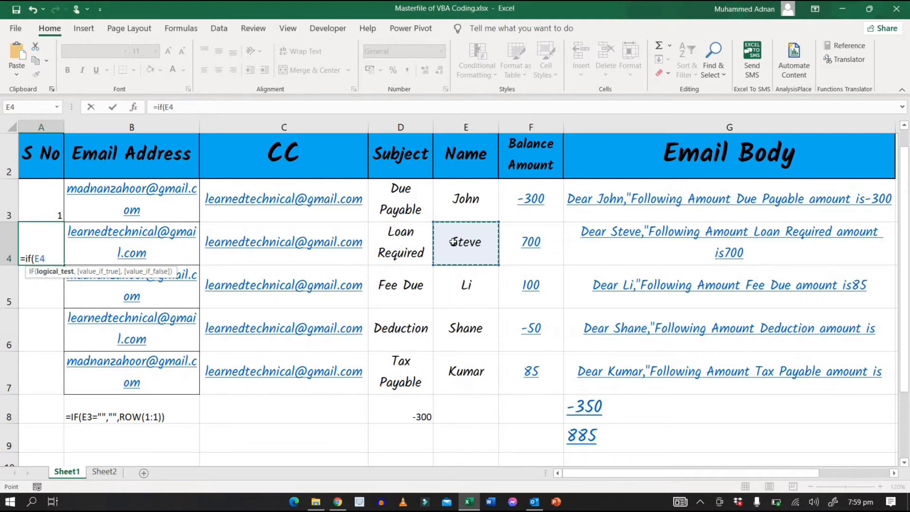
{"action": "type", "text": "=\"\""}
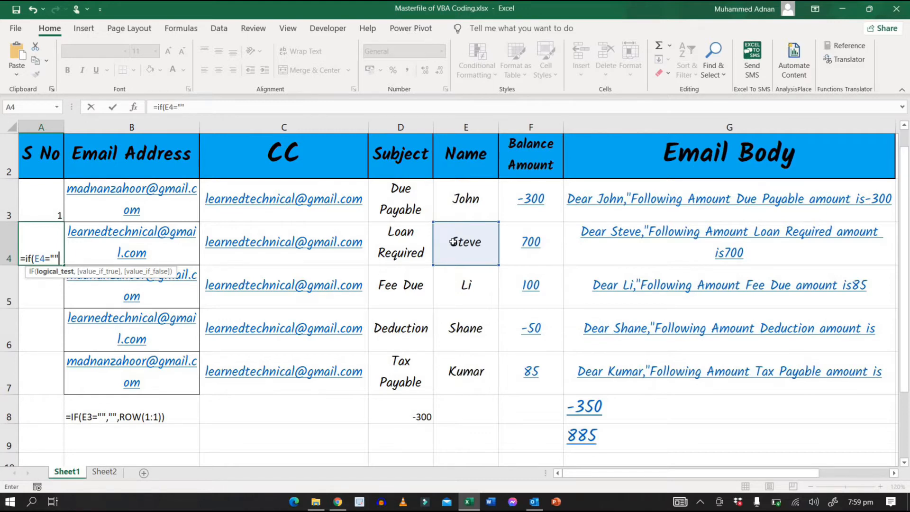
{"action": "type", "text": ","}
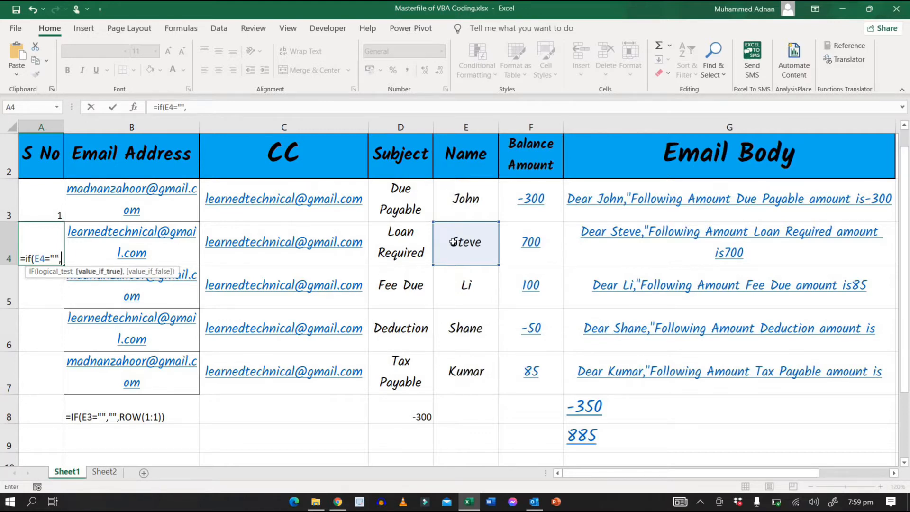
{"action": "type", "text": "\"\","}
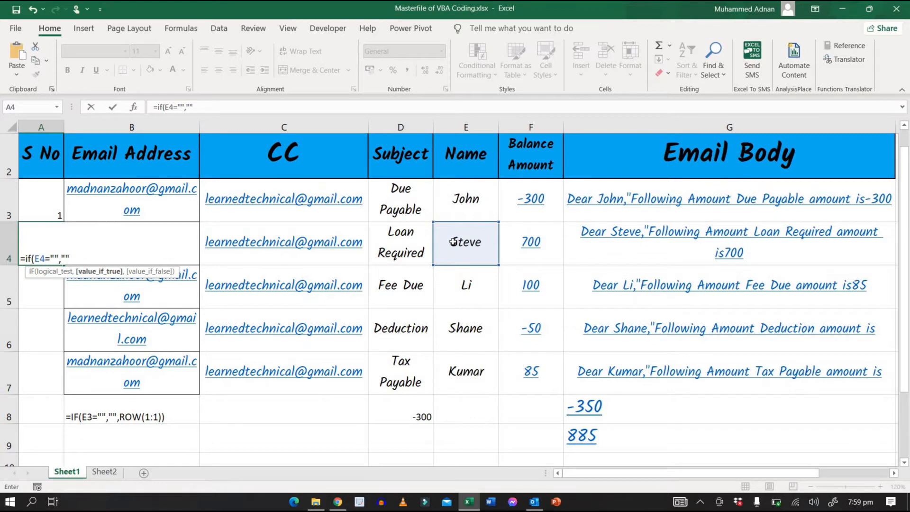
{"action": "type", "text": "row"}
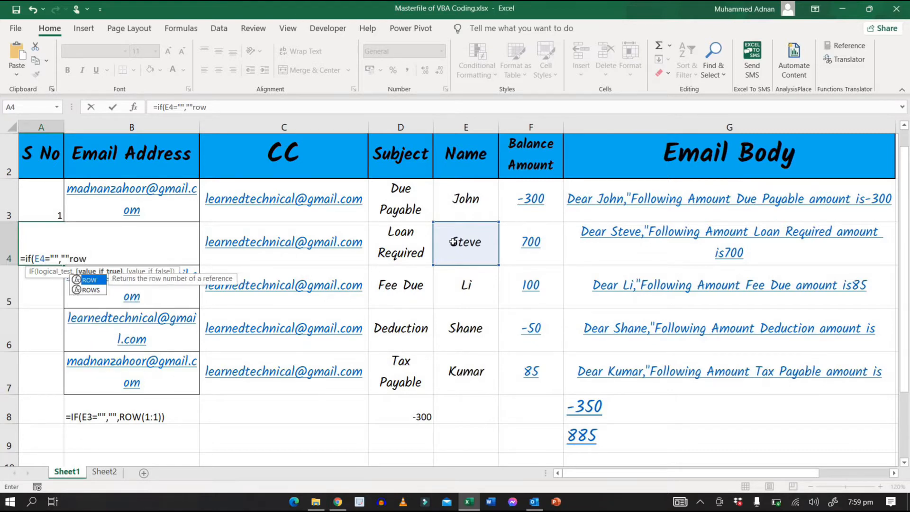
{"action": "type", "text": "("}
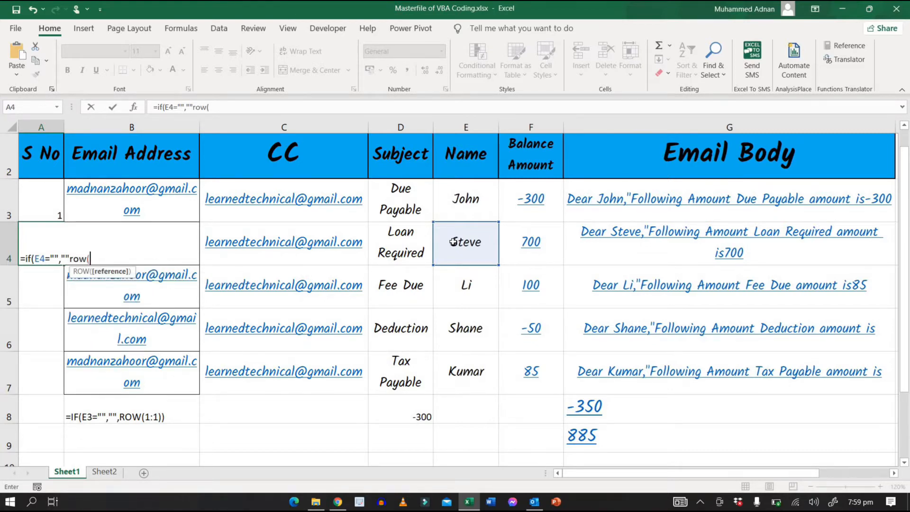
{"action": "type", "text": "2:2))"}
{"action": "left_click", "coordinate": [82, 258]}
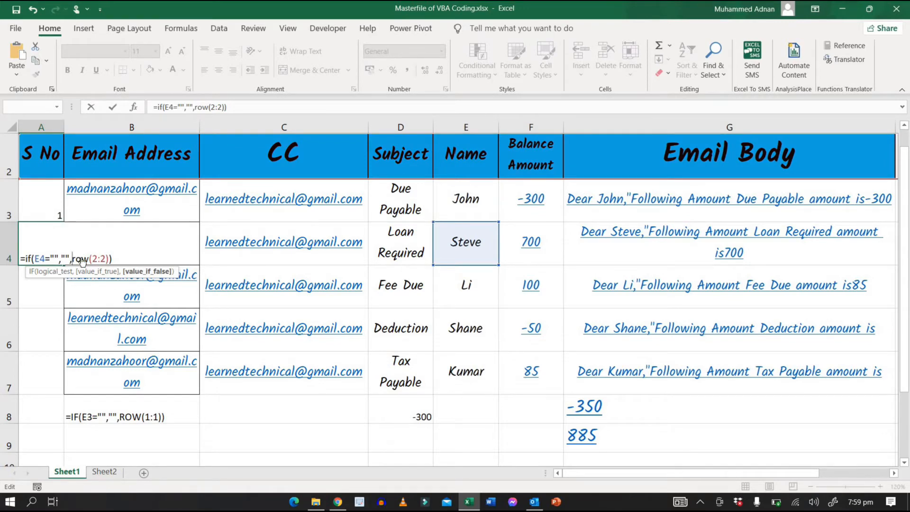
{"action": "key", "text": "Return"}
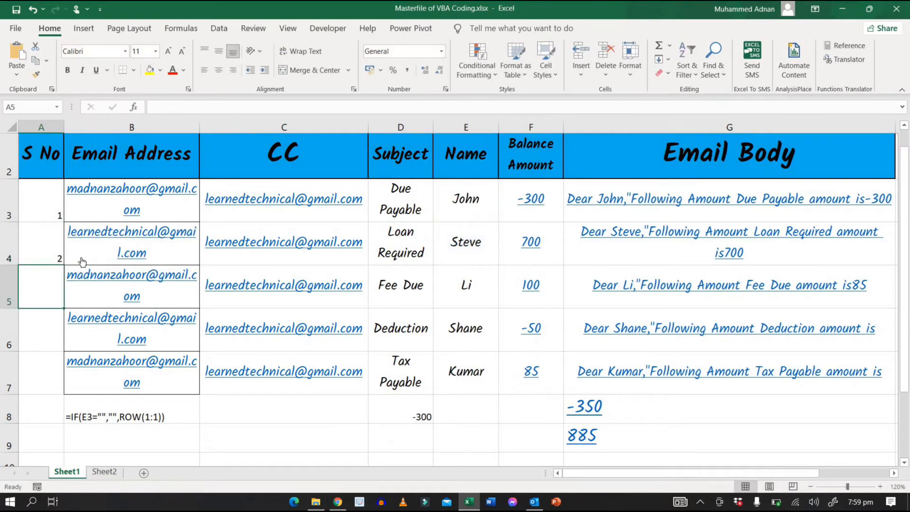
{"action": "left_click", "coordinate": [33, 250]}
{"action": "left_click_drag", "start_coordinate": [64, 265], "coordinate": [65, 384]}
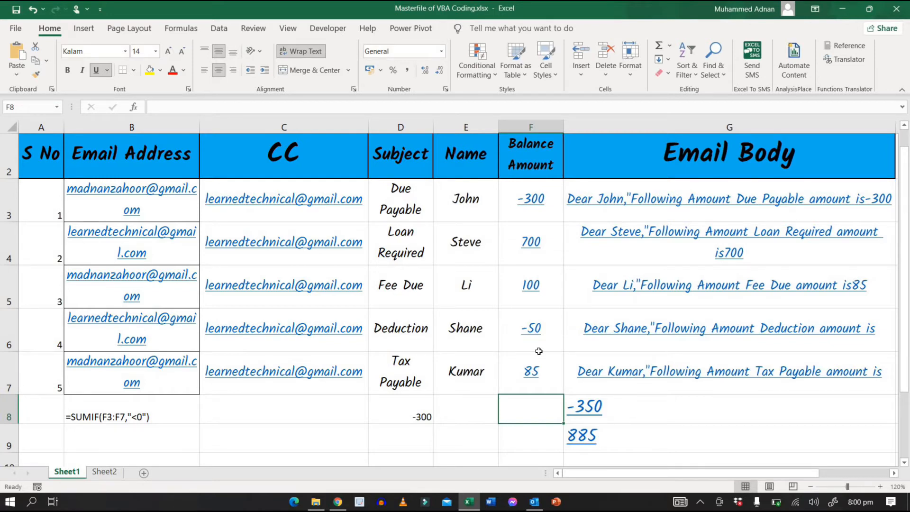
Step: Total the negative balance amounts in F8 with the formula =SUMIF(F3:F7,"<=0")
{"action": "type", "text": "=s"}
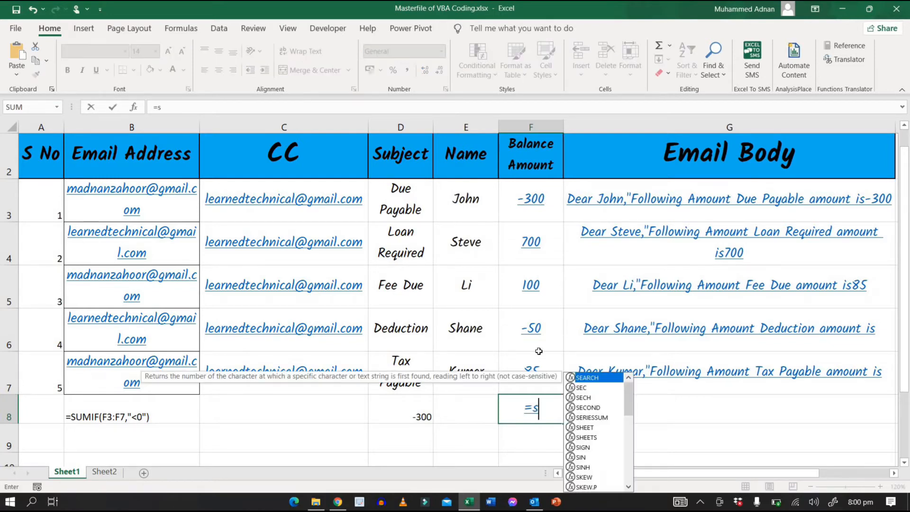
{"action": "type", "text": "umif"}
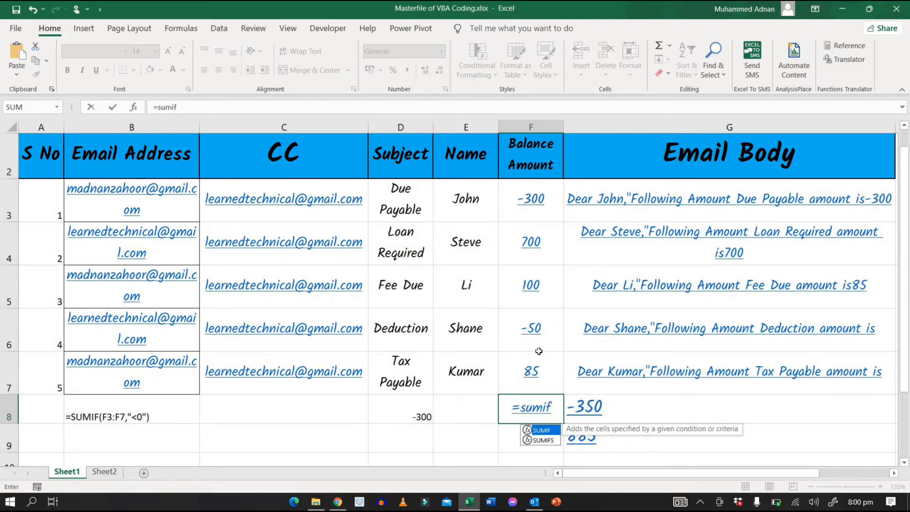
{"action": "type", "text": "("}
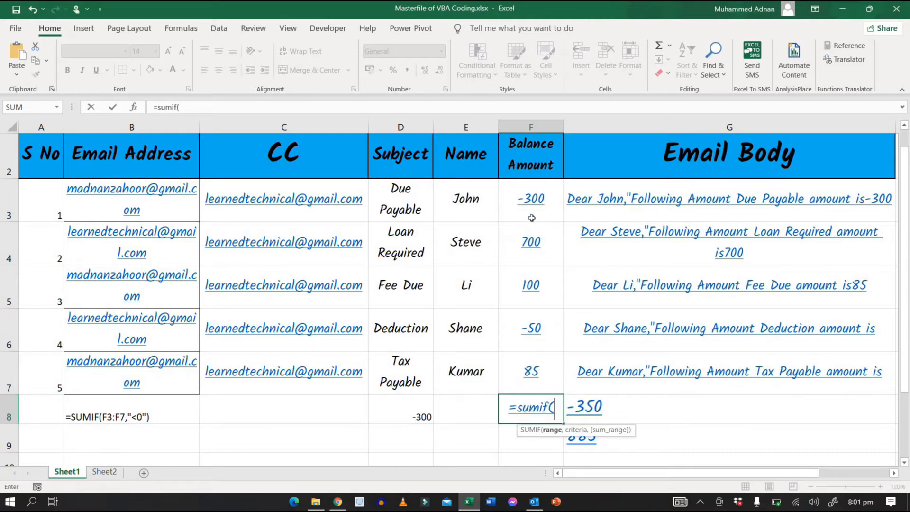
{"action": "left_click", "coordinate": [540, 199]}
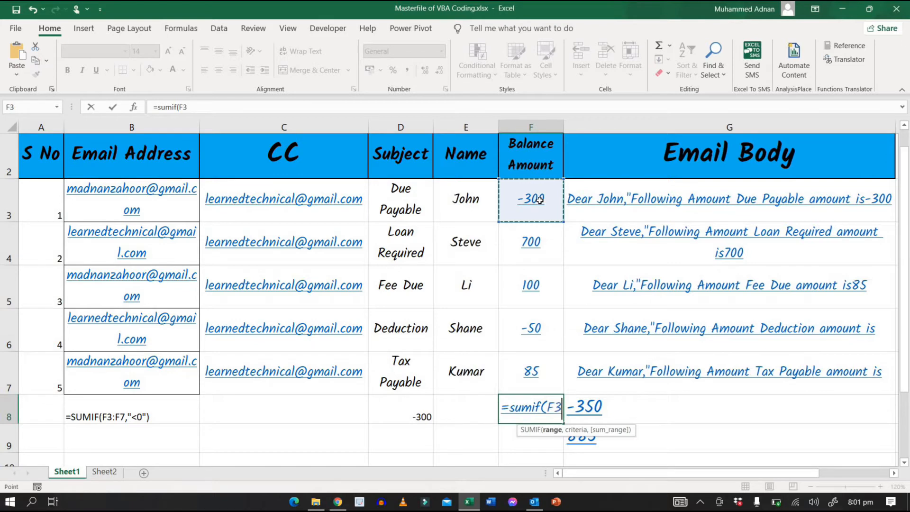
{"action": "key", "text": "F8"}
{"action": "key", "text": "Down"}
{"action": "key", "text": "Down"}
{"action": "key", "text": "Down"}
{"action": "key", "text": "Down"}
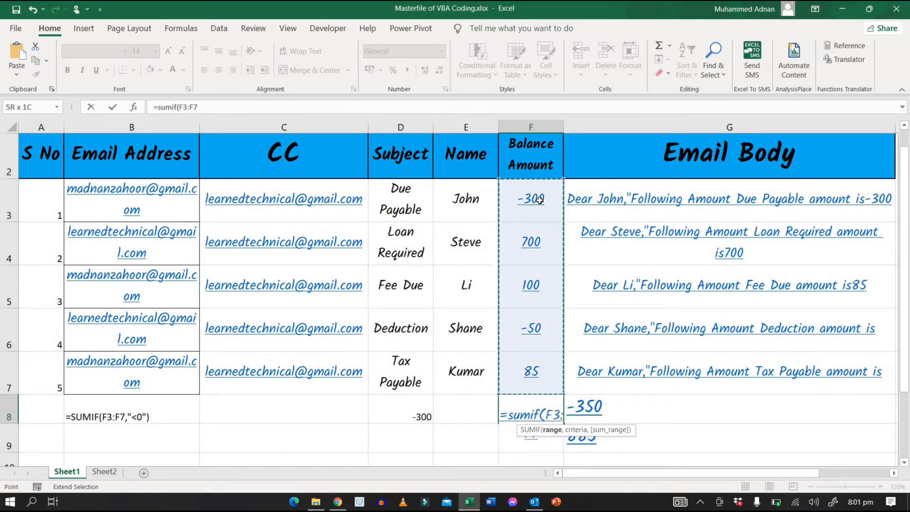
{"action": "type", "text": ","}
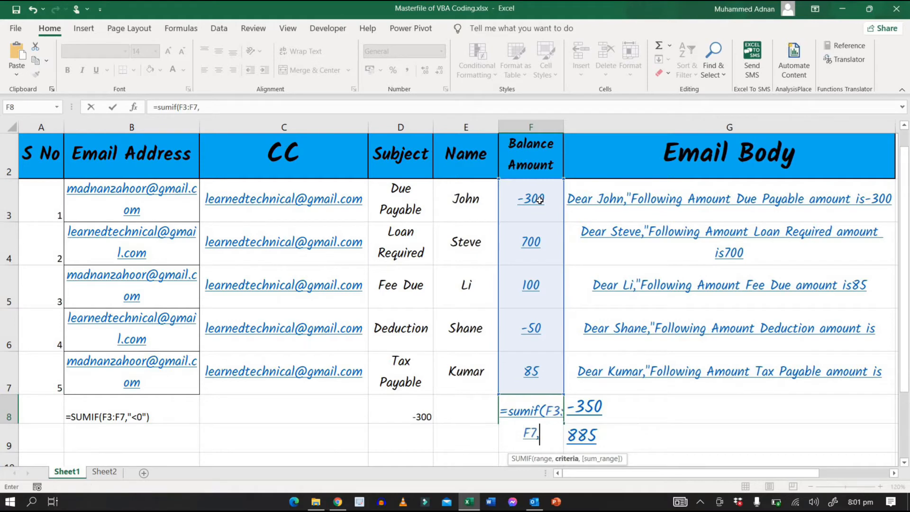
{"action": "type", "text": "\"<=0\")"}
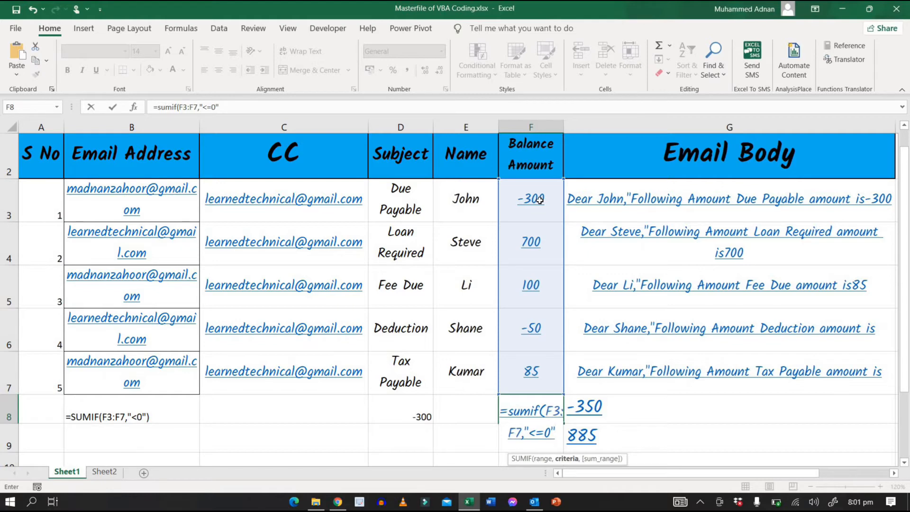
{"action": "key", "text": "Return"}
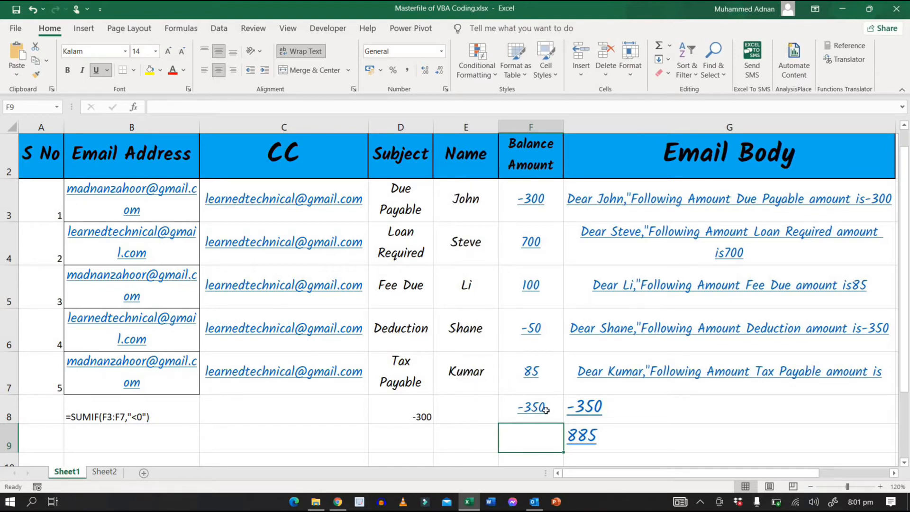
Step: Fill the SUMIF formula from F8 into F9 and change its criterion so it totals the positive balance amounts
{"action": "left_click", "coordinate": [558, 419]}
{"action": "left_click_drag", "start_coordinate": [563, 422], "coordinate": [532, 439]}
{"action": "left_click", "coordinate": [532, 439]}
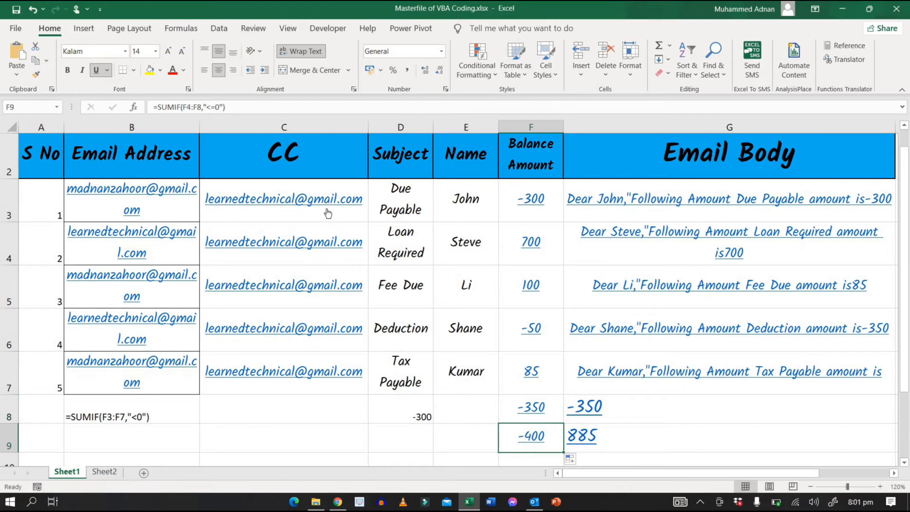
{"action": "left_click", "coordinate": [209, 107]}
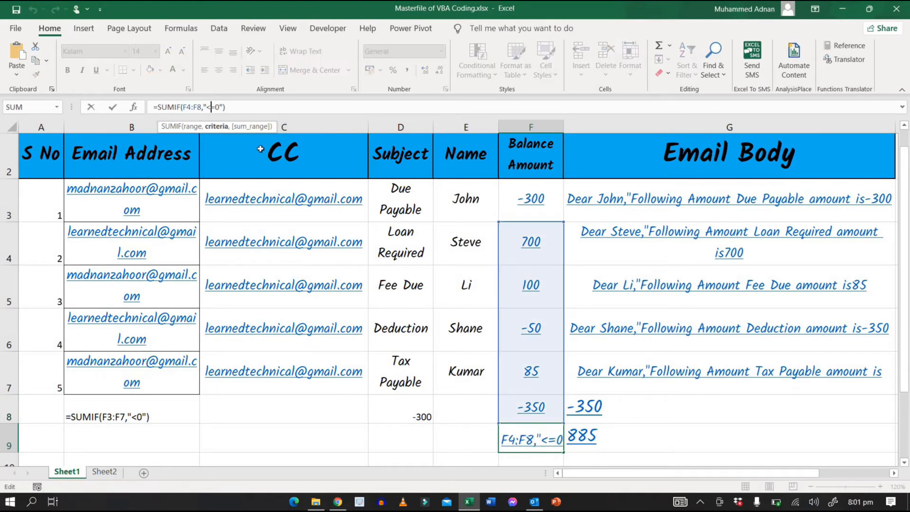
{"action": "key", "text": "BackSpace"}
{"action": "key", "text": "Return"}
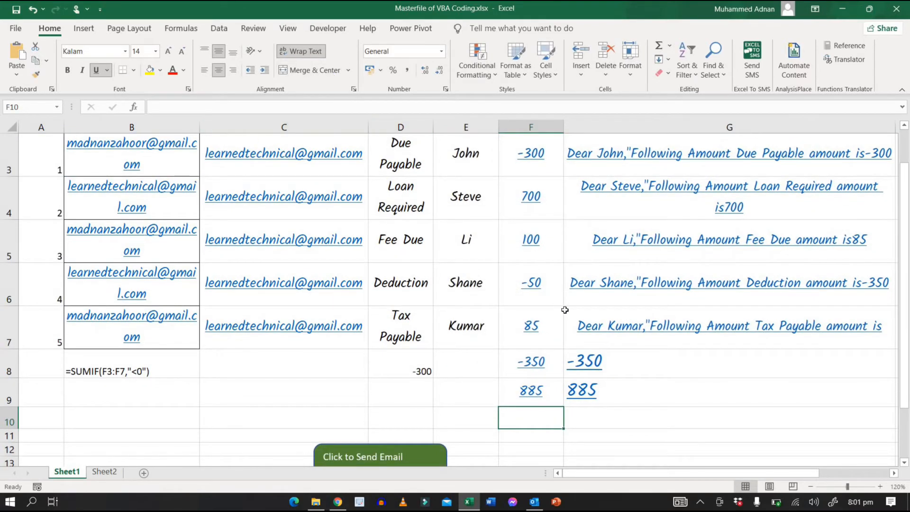
{"action": "scroll", "coordinate": [550, 347], "scroll_direction": "up", "scroll_amount": 1}
{"action": "scroll", "coordinate": [547, 347], "scroll_direction": "down", "scroll_amount": 1}
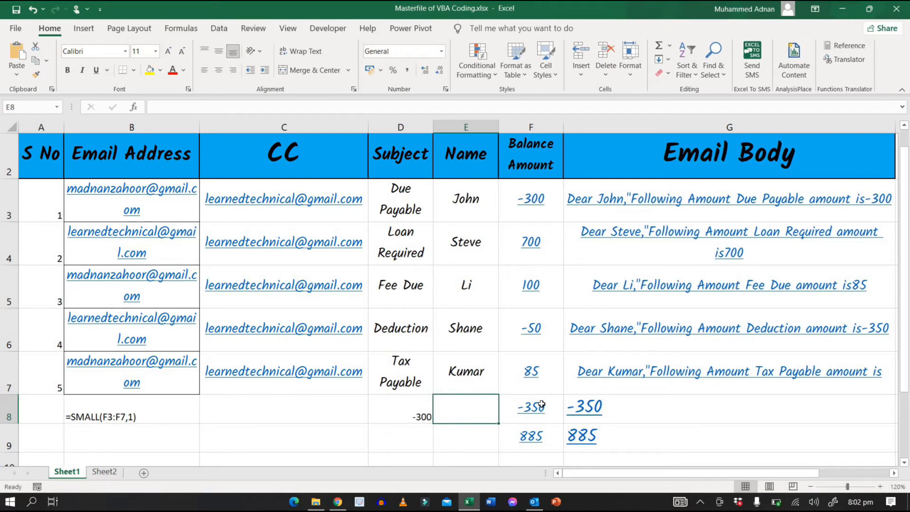
Step: Find the smallest balance amount in E8 with the formula =SMALL(F3:F7,1)
{"action": "type", "text": "="}
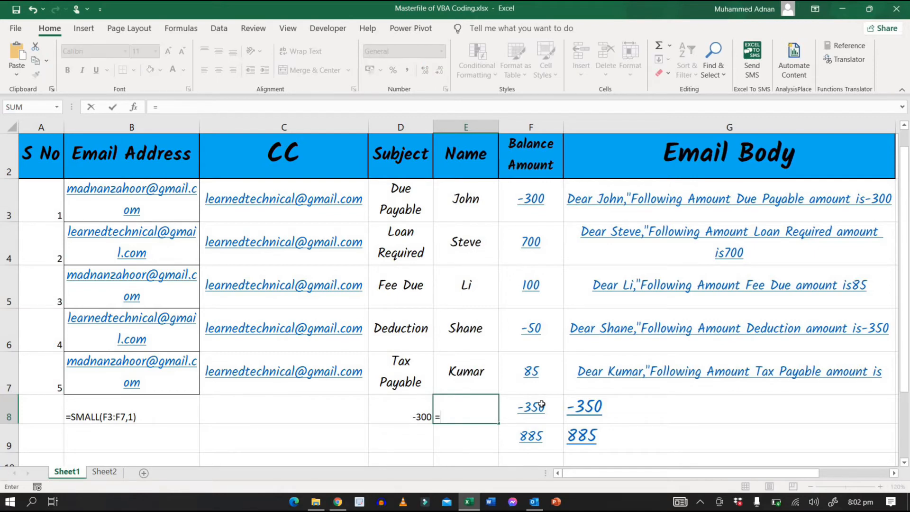
{"action": "type", "text": "small"}
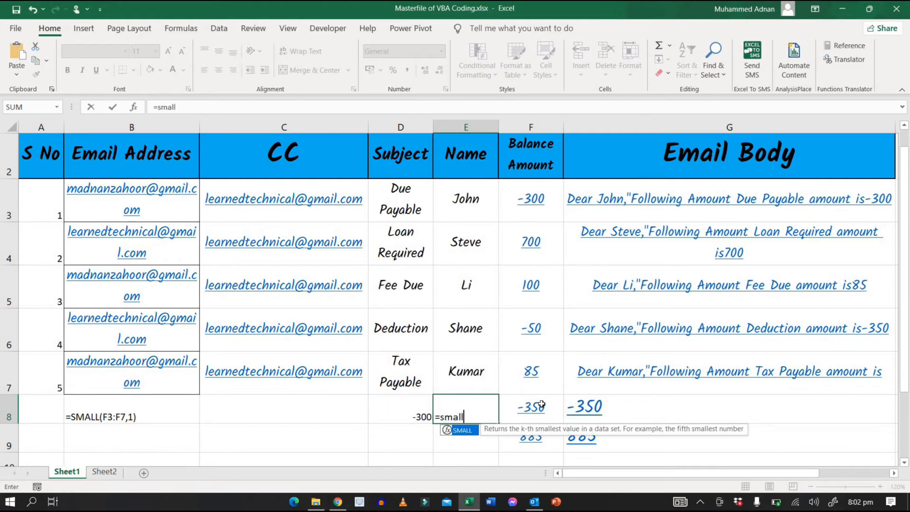
{"action": "type", "text": "("}
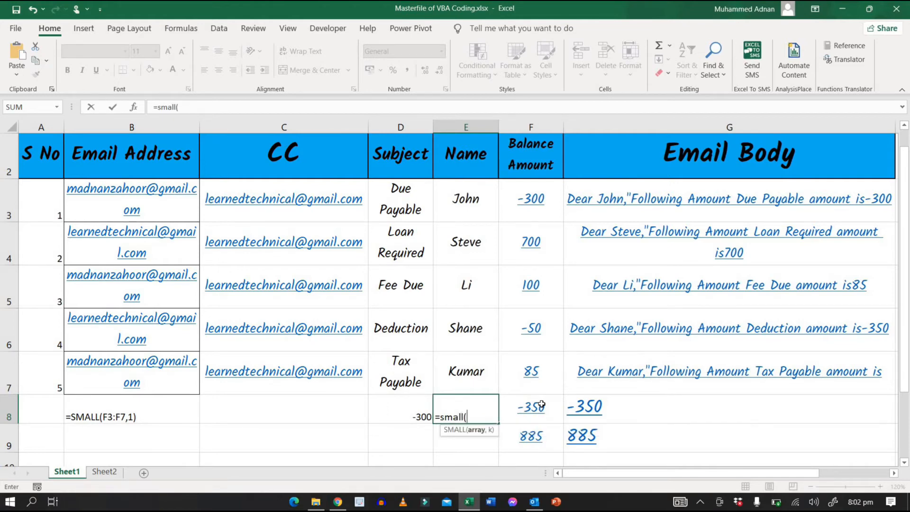
{"action": "left_click", "coordinate": [549, 200]}
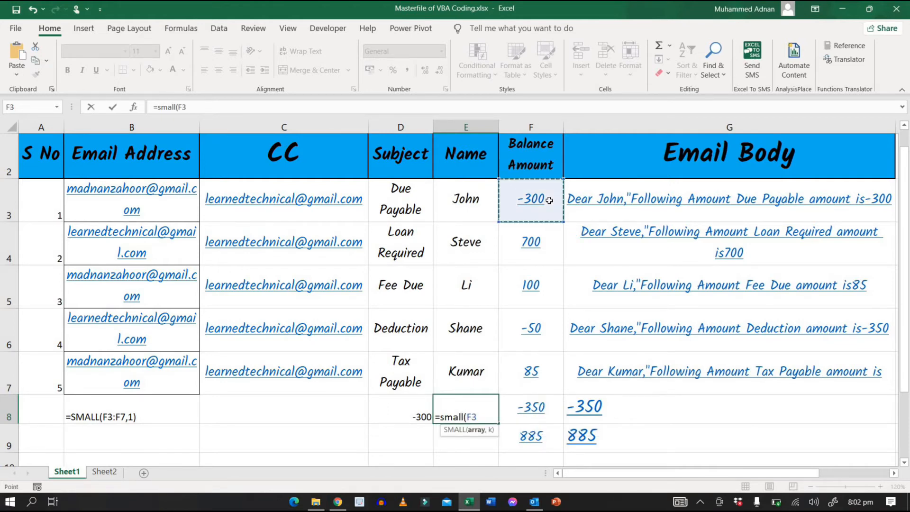
{"action": "key", "text": "F8"}
{"action": "key", "text": "Down"}
{"action": "key", "text": "Down"}
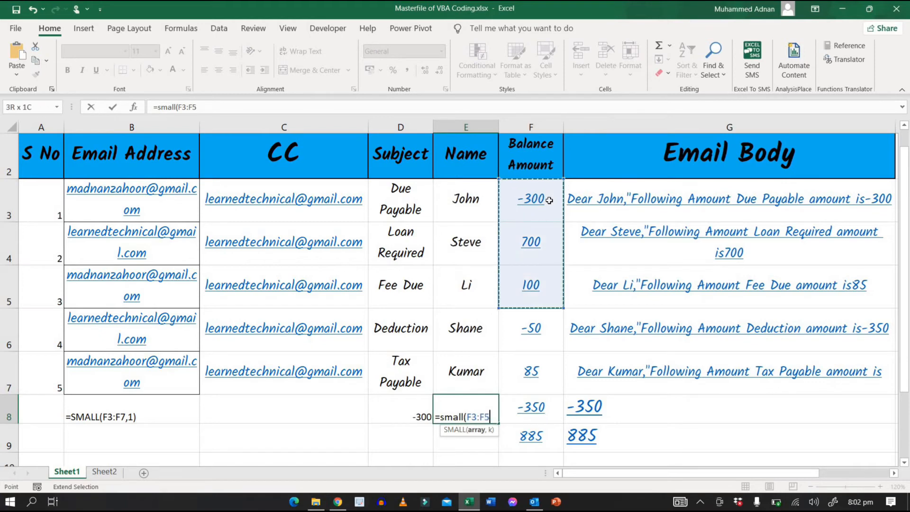
{"action": "key", "text": "Down"}
{"action": "key", "text": "Down"}
{"action": "key", "text": "Down"}
{"action": "key", "text": "Down"}
{"action": "key", "text": "Up"}
{"action": "key", "text": "Up"}
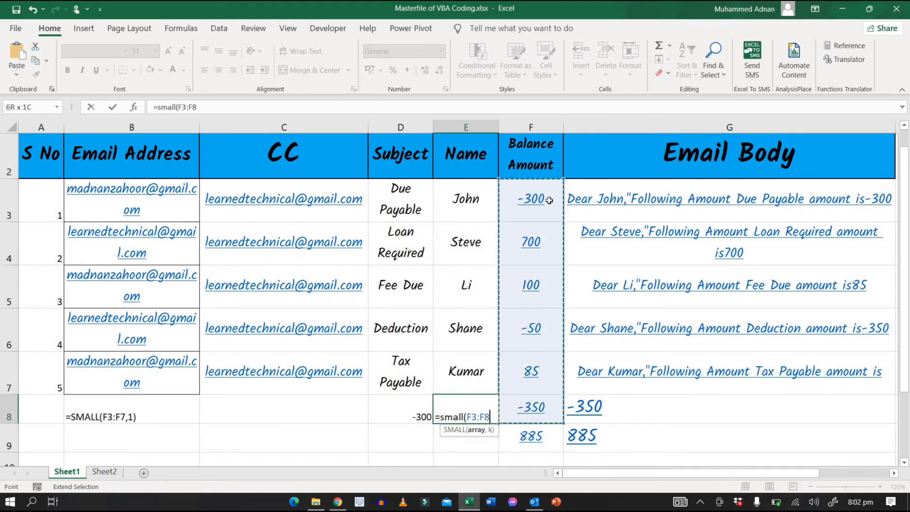
{"action": "type", "text": ")"}
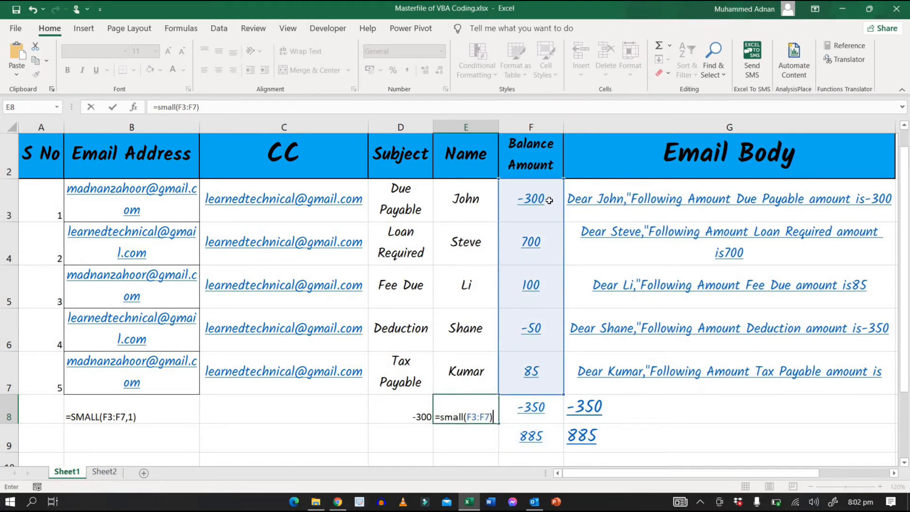
{"action": "key", "text": "BackSpace"}
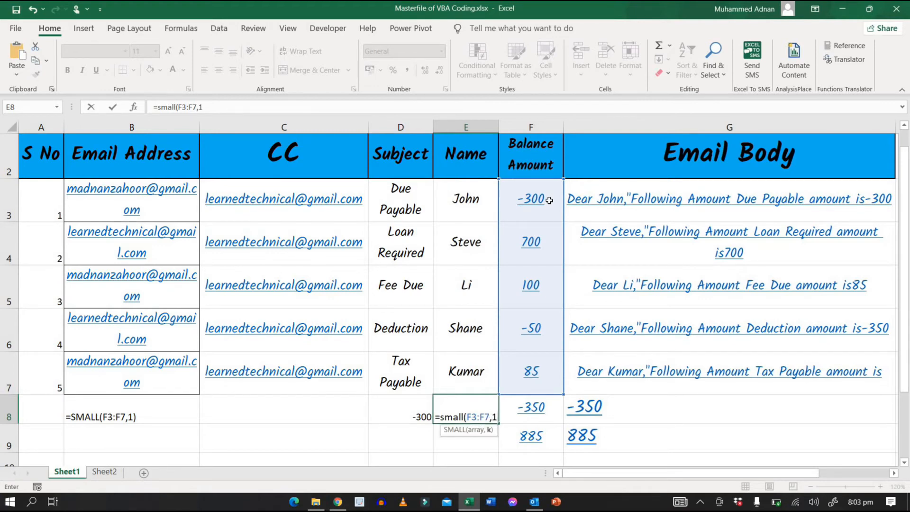
{"action": "type", "text": ",1)"}
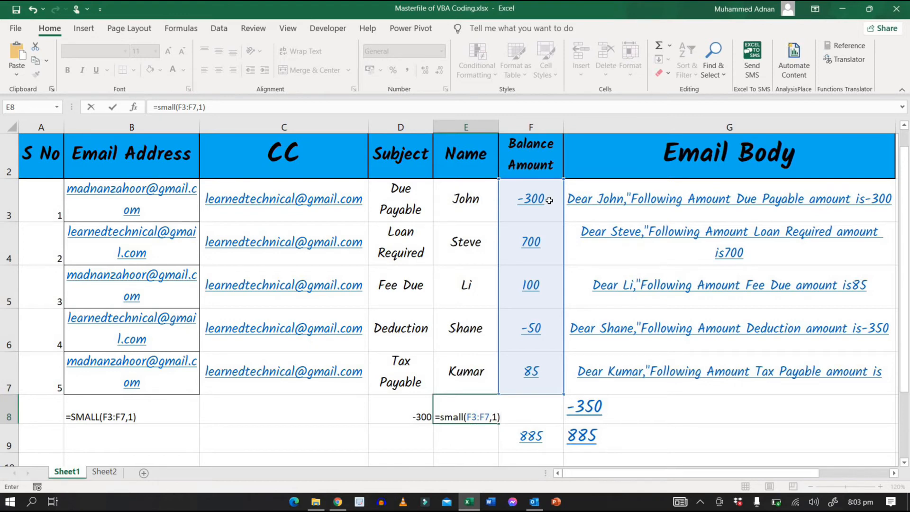
{"action": "key", "text": "Return"}
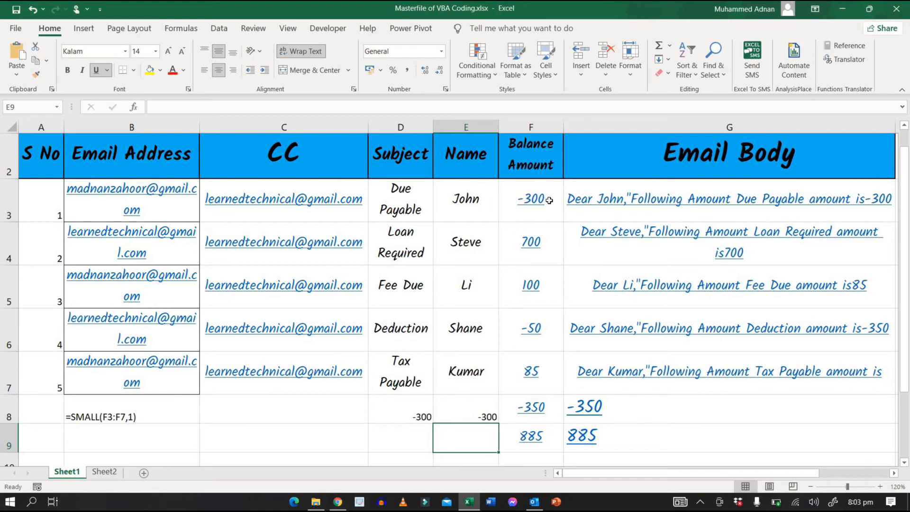
Step: Find the second smallest balance amount in E9 with the formula =SMALL(F3:F7,2)
{"action": "type", "text": "="}
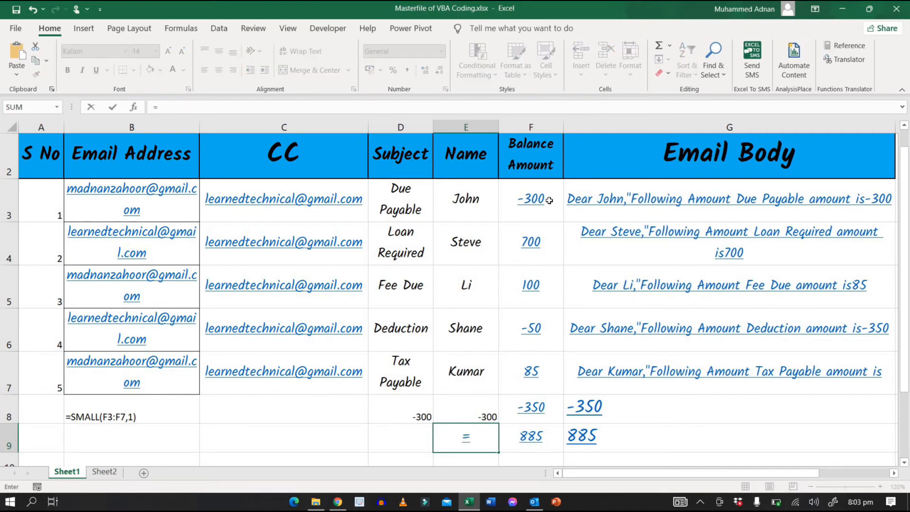
{"action": "type", "text": "small"}
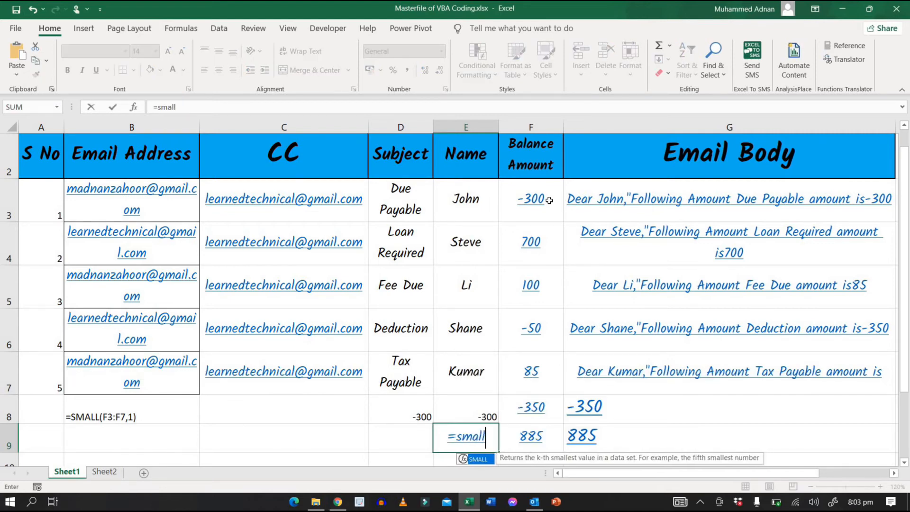
{"action": "type", "text": "("}
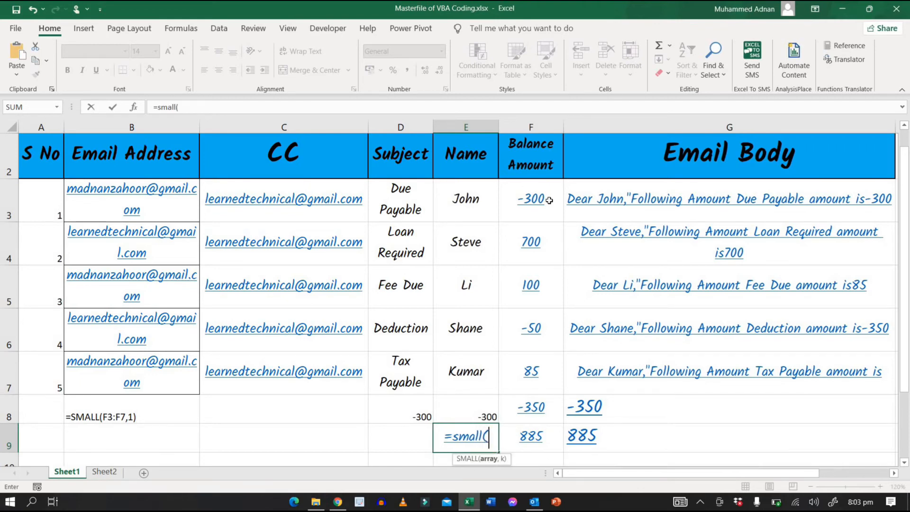
{"action": "key", "text": "Up"}
{"action": "key", "text": "Up"}
{"action": "key", "text": "Up"}
{"action": "key", "text": "Up"}
{"action": "key", "text": "Up"}
{"action": "key", "text": "Up"}
{"action": "key", "text": "Right"}
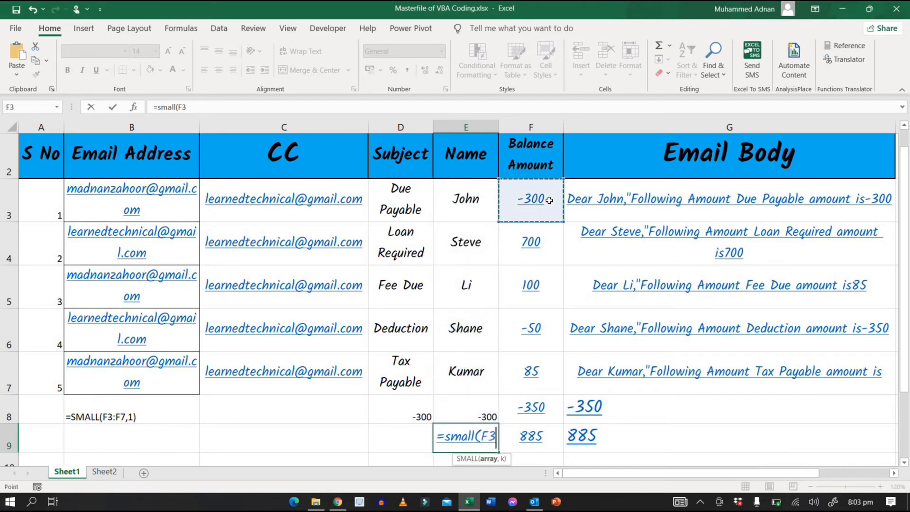
{"action": "key", "text": "F8"}
{"action": "key", "text": "Down"}
{"action": "key", "text": "Down"}
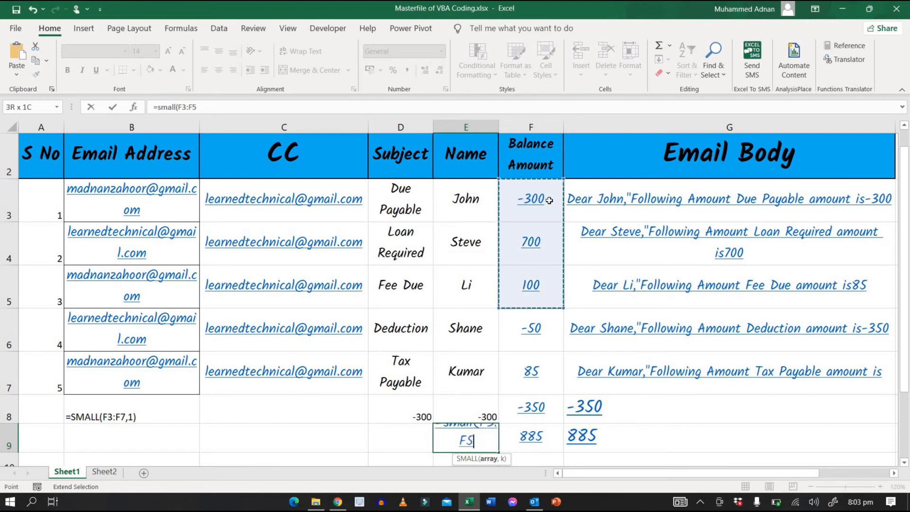
{"action": "key", "text": "Down"}
{"action": "key", "text": "Down"}
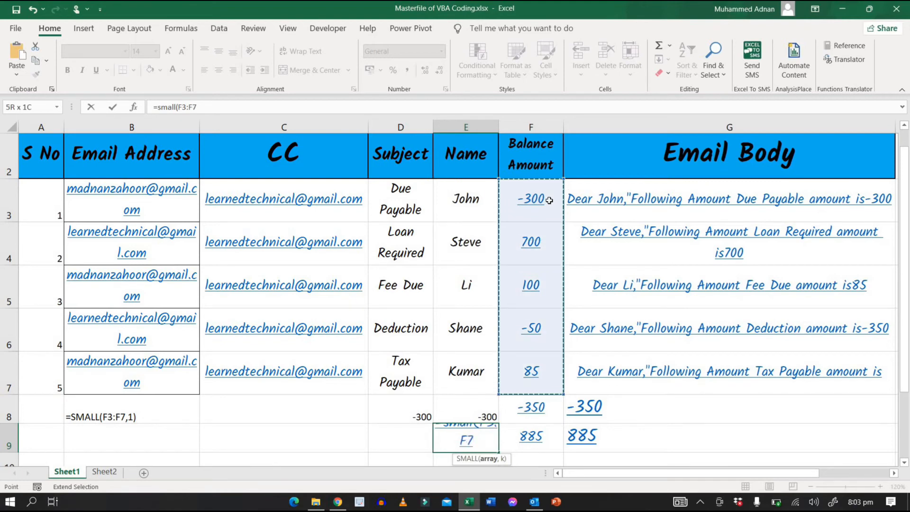
{"action": "type", "text": ","}
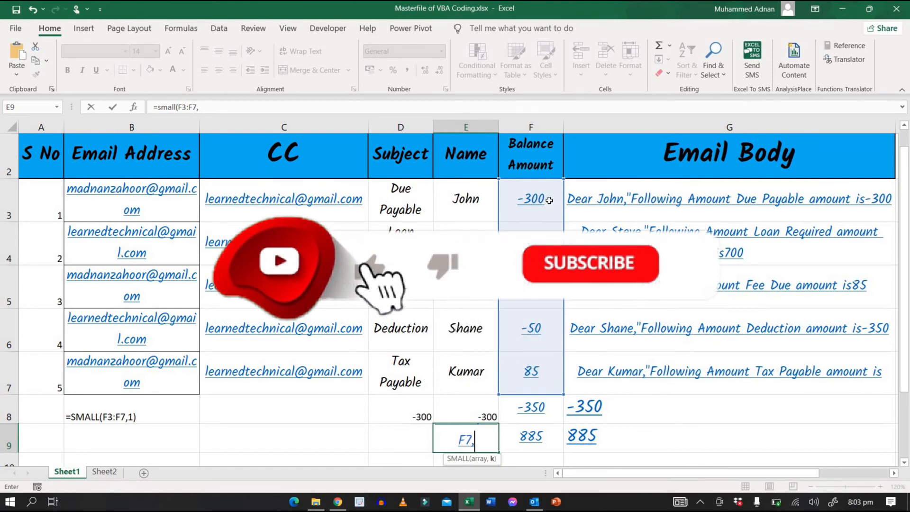
{"action": "type", "text": "2"}
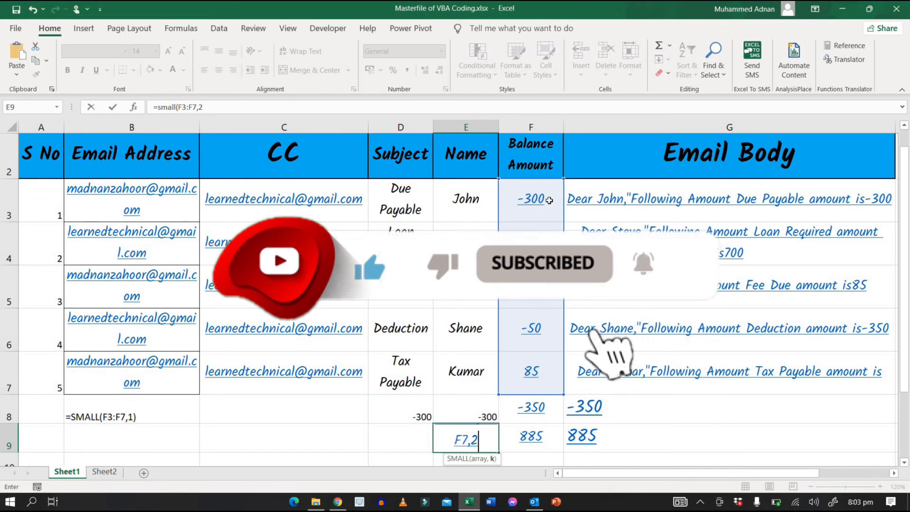
{"action": "type", "text": ")"}
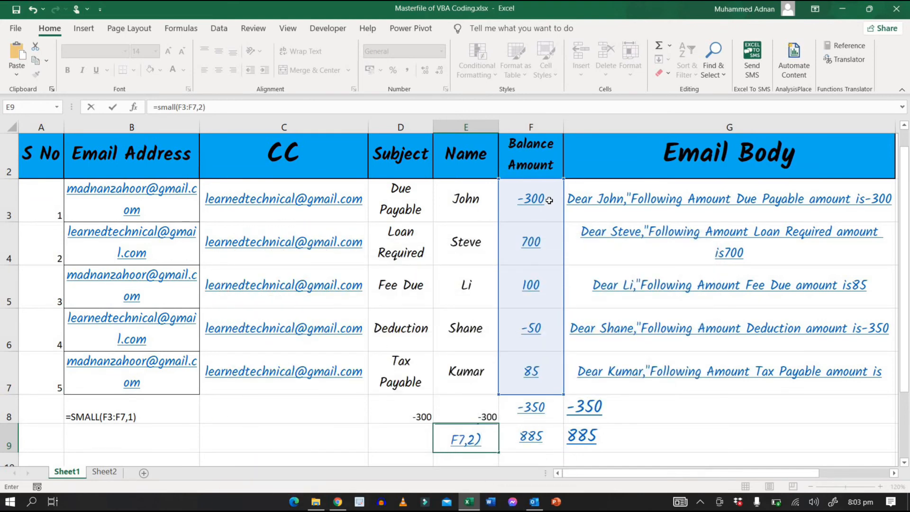
{"action": "key", "text": "Return"}
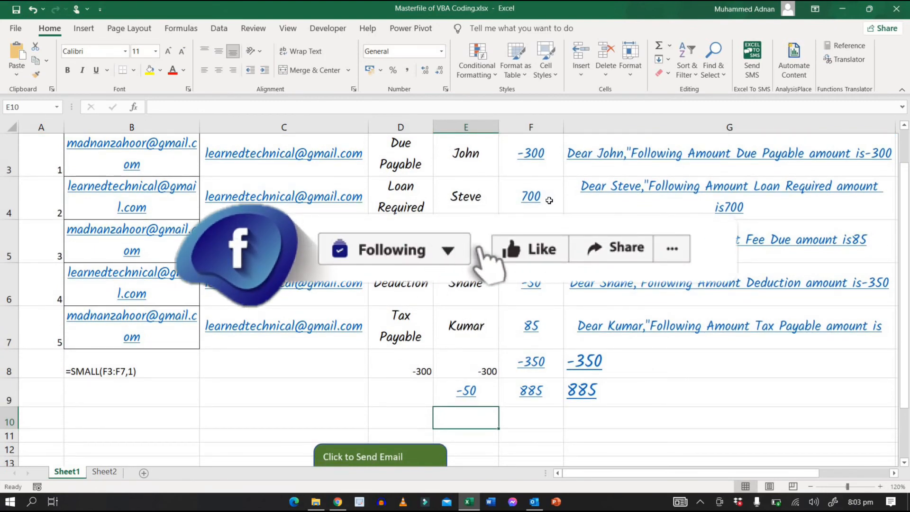
Step: Fill the SMALL formula from E9 down into E10 and change its k argument to 3
{"action": "left_click", "coordinate": [476, 387]}
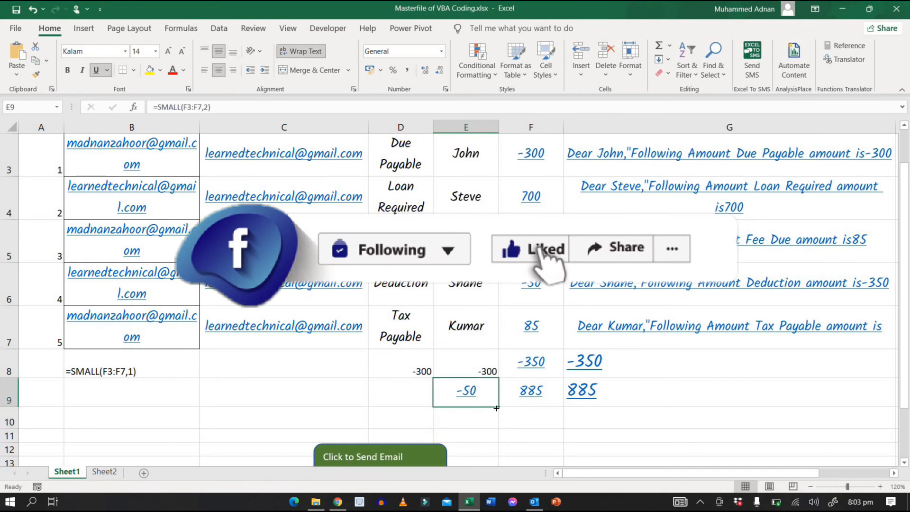
{"action": "left_click_drag", "start_coordinate": [498, 406], "coordinate": [499, 425]}
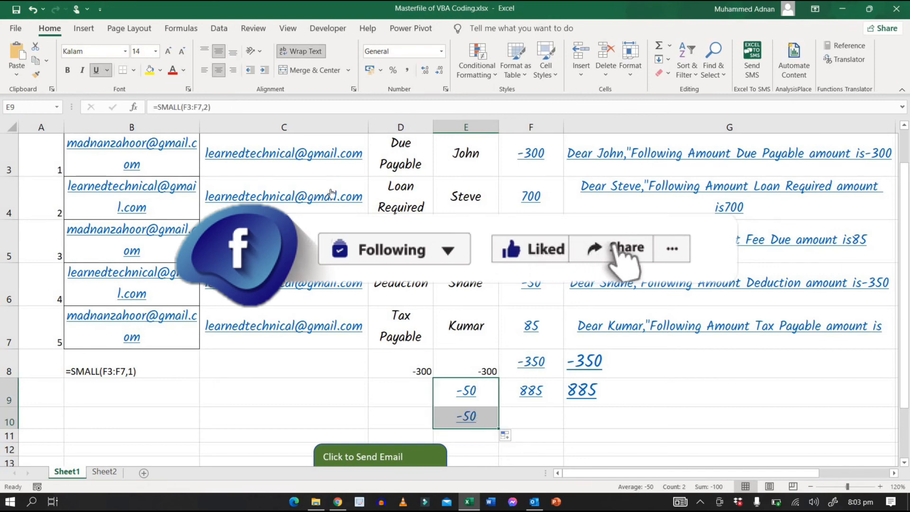
{"action": "left_click", "coordinate": [467, 418]}
{"action": "left_click", "coordinate": [209, 107]}
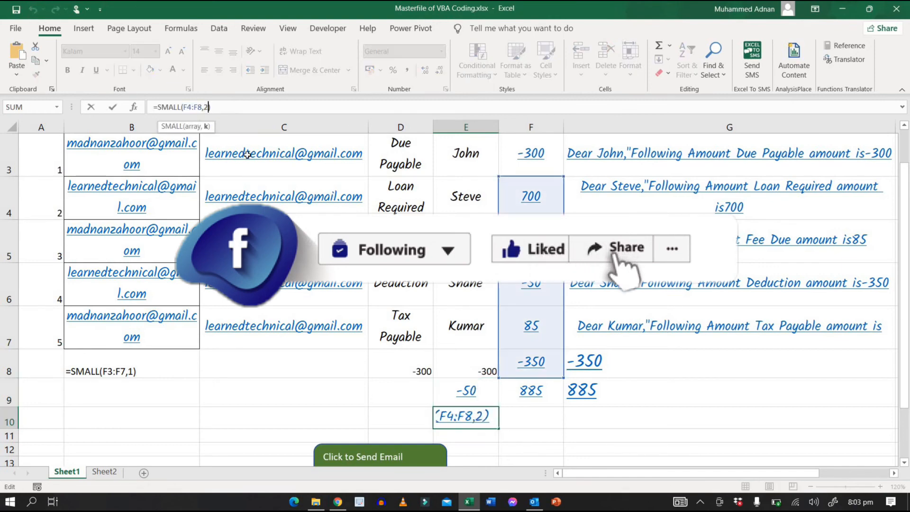
{"action": "key", "text": "BackSpace"}
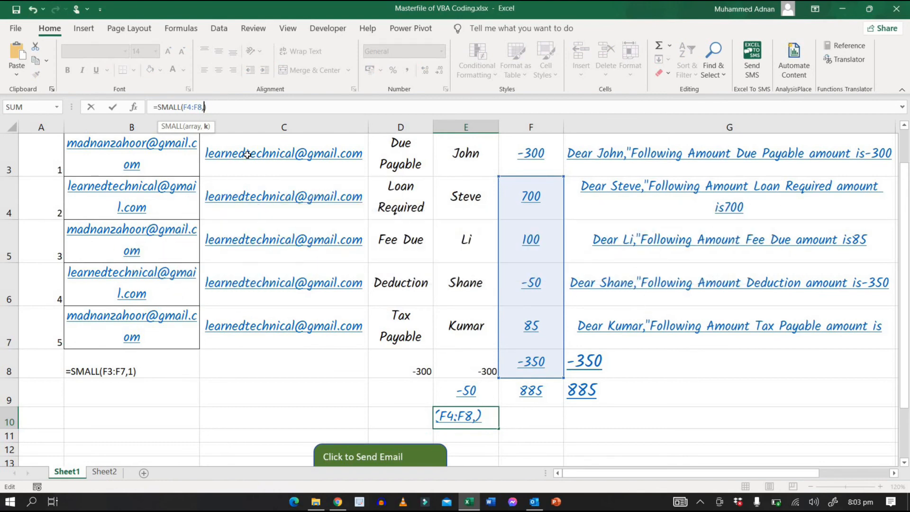
{"action": "type", "text": "3"}
{"action": "key", "text": "Return"}
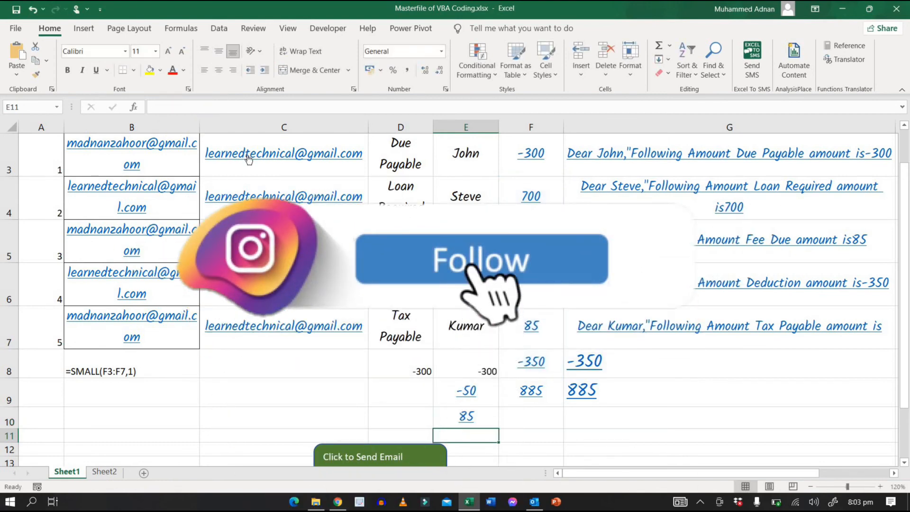